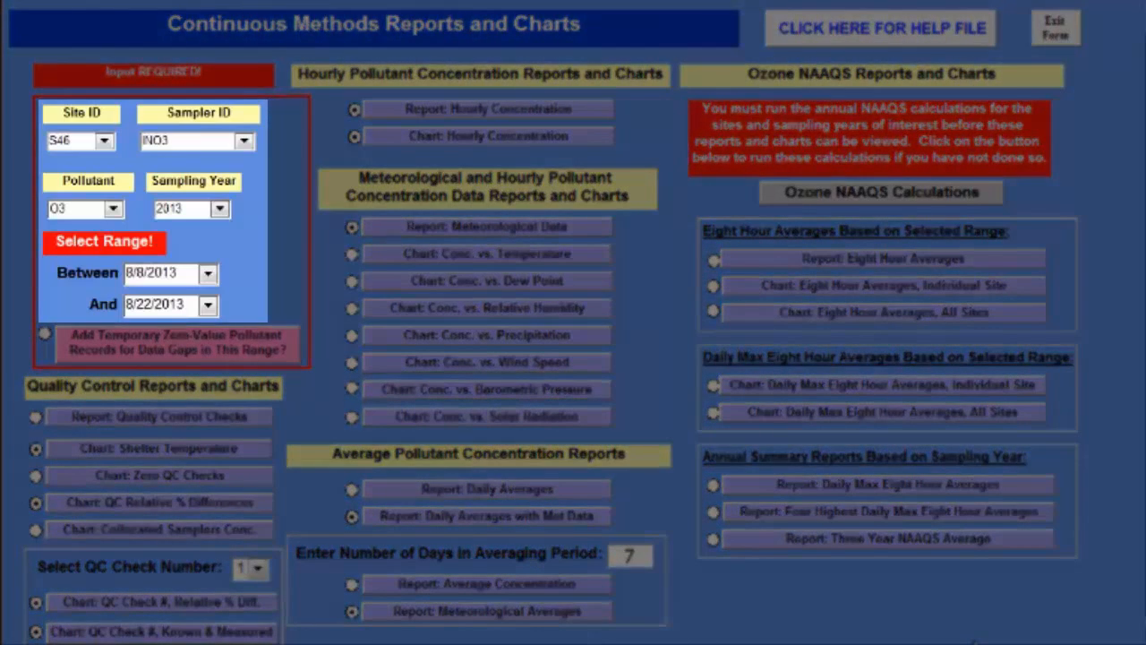
Set the report inputs to site S98, sampler INPM25, pollutant PM25-CONT and sampling year 2015
left_click(106, 142)
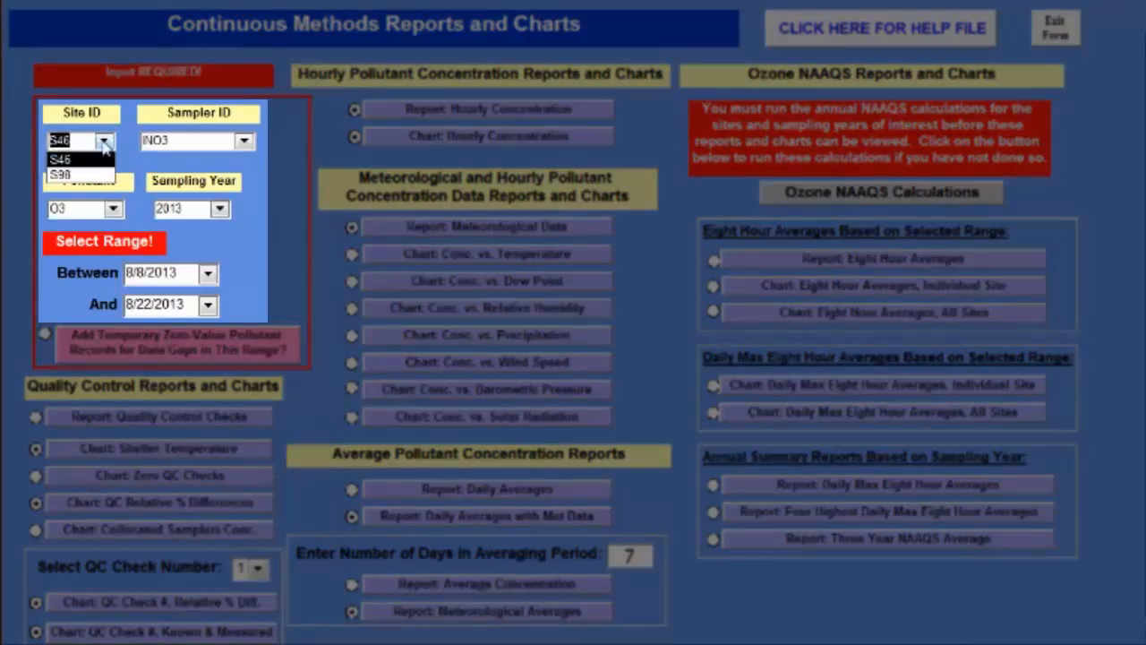
left_click(96, 176)
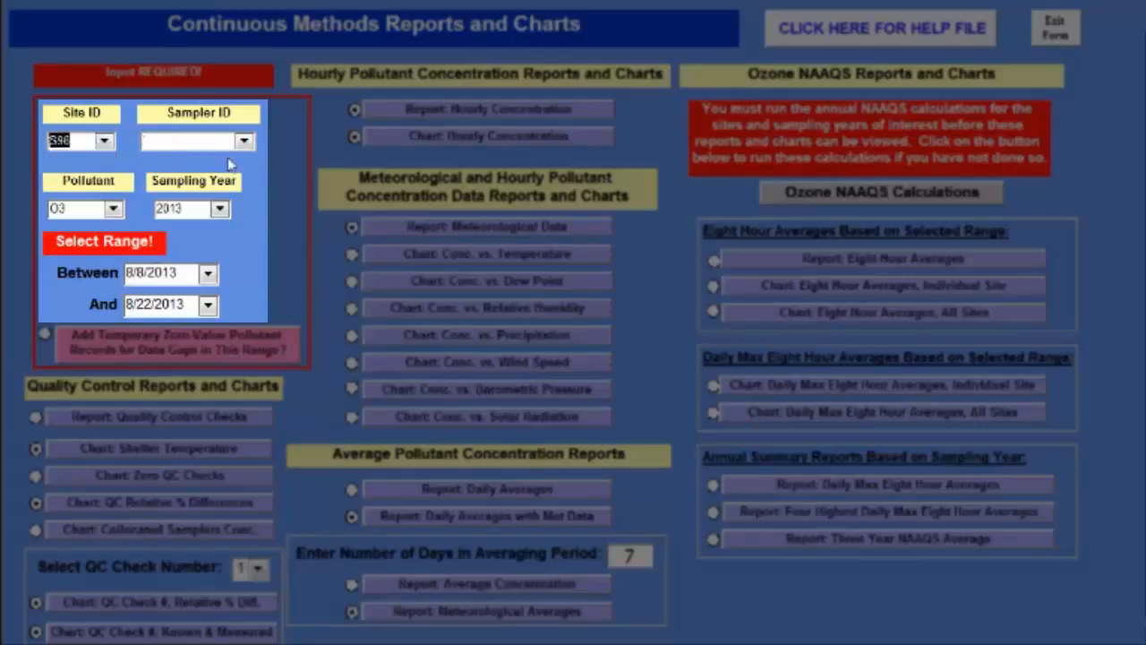
left_click(243, 141)
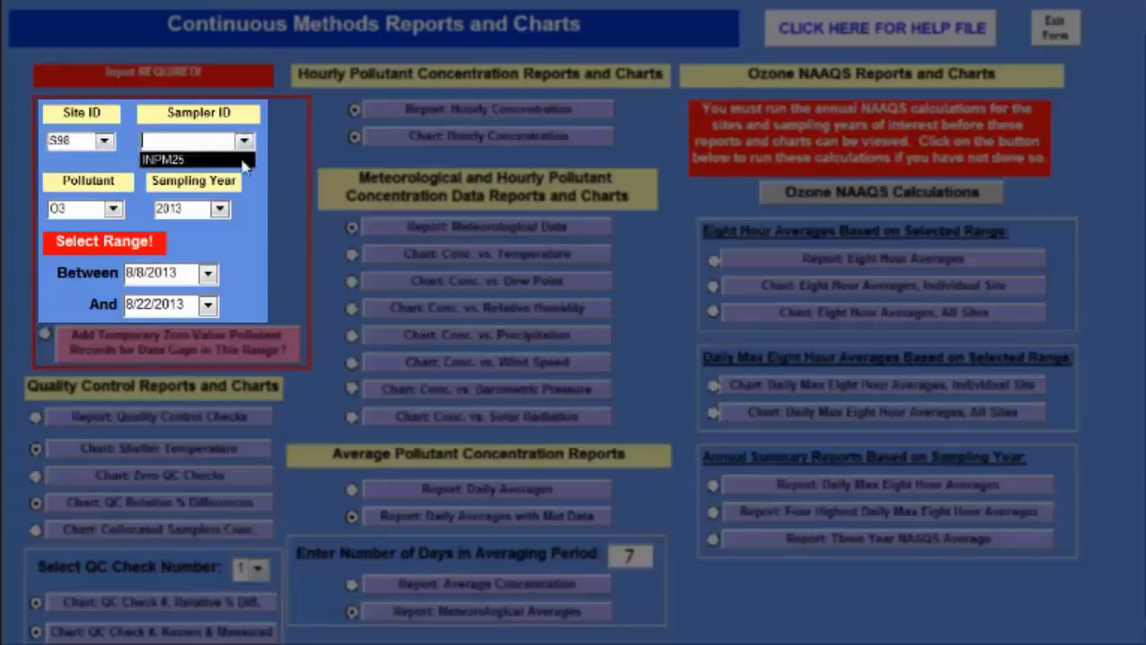
left_click(244, 161)
left_click(112, 211)
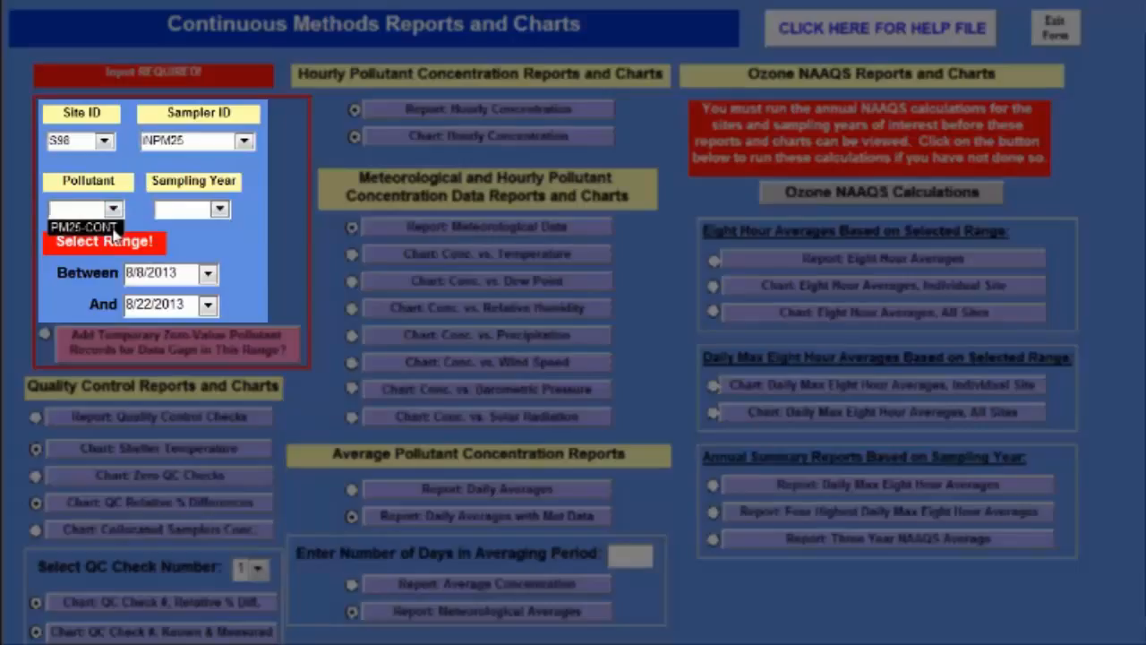
left_click(114, 232)
left_click(220, 208)
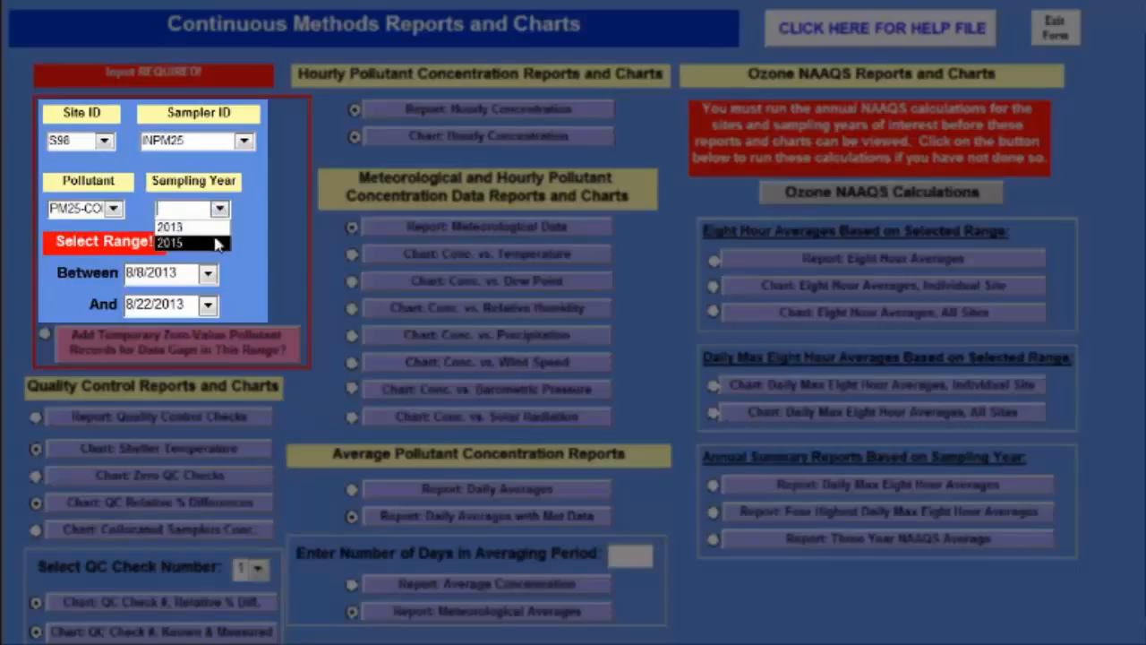
left_click(211, 242)
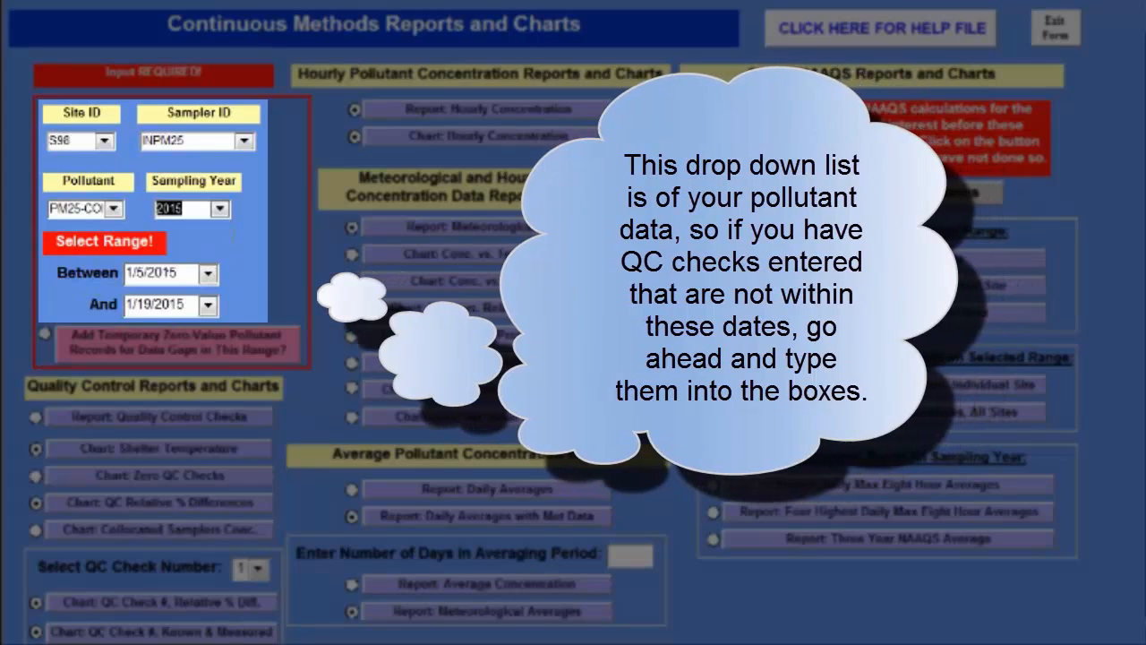
Add temporary zero-value pollutant records for the data gaps in the range 1/5/2015 to 1/19/2015
left_click(209, 275)
left_click(305, 291)
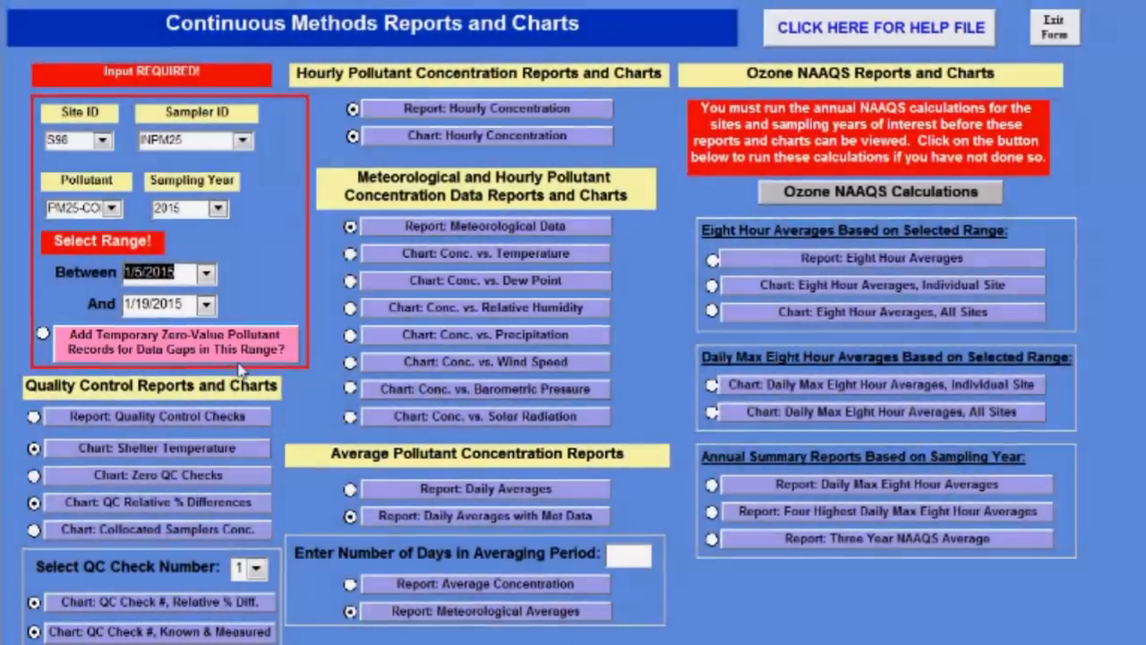
left_click(170, 347)
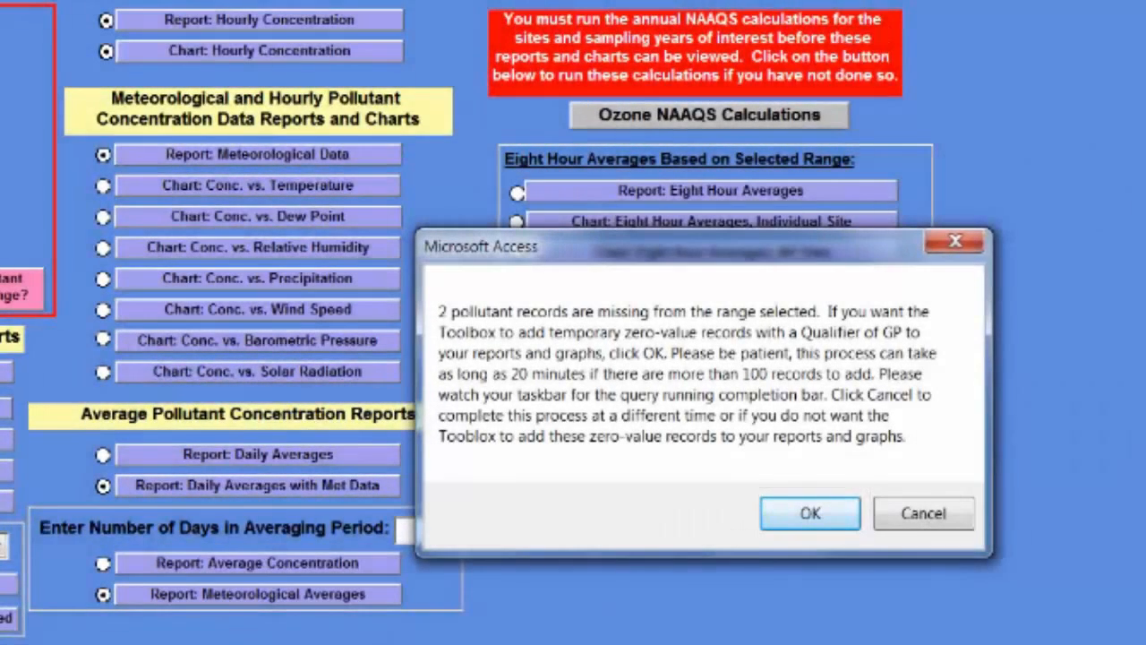
key("Return")
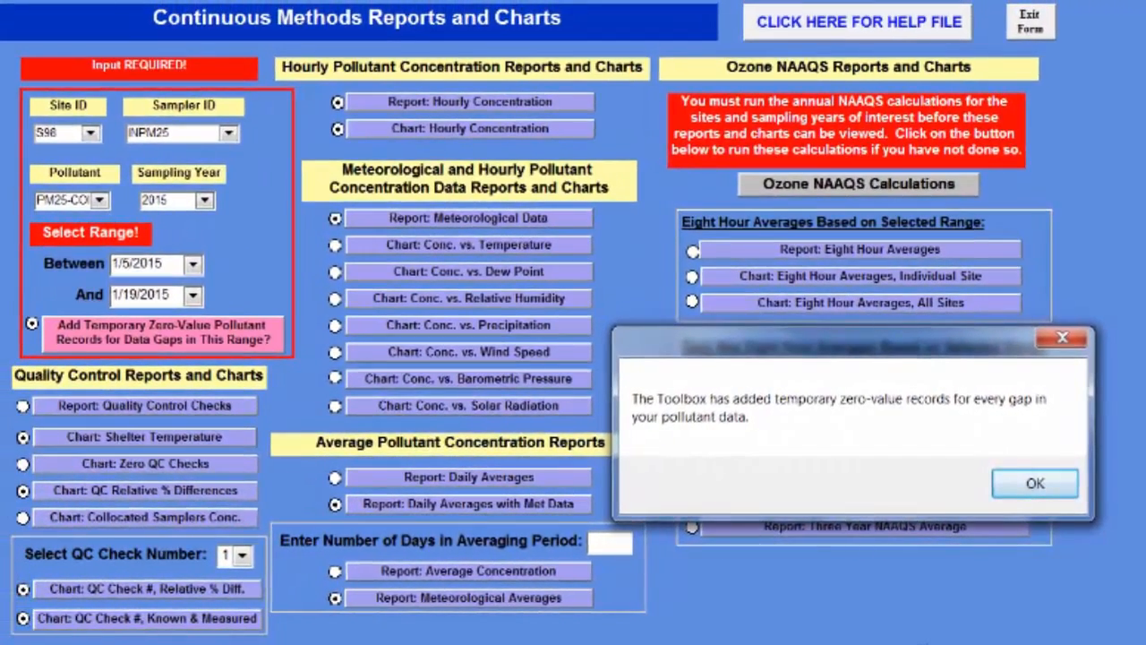
left_click(1021, 490)
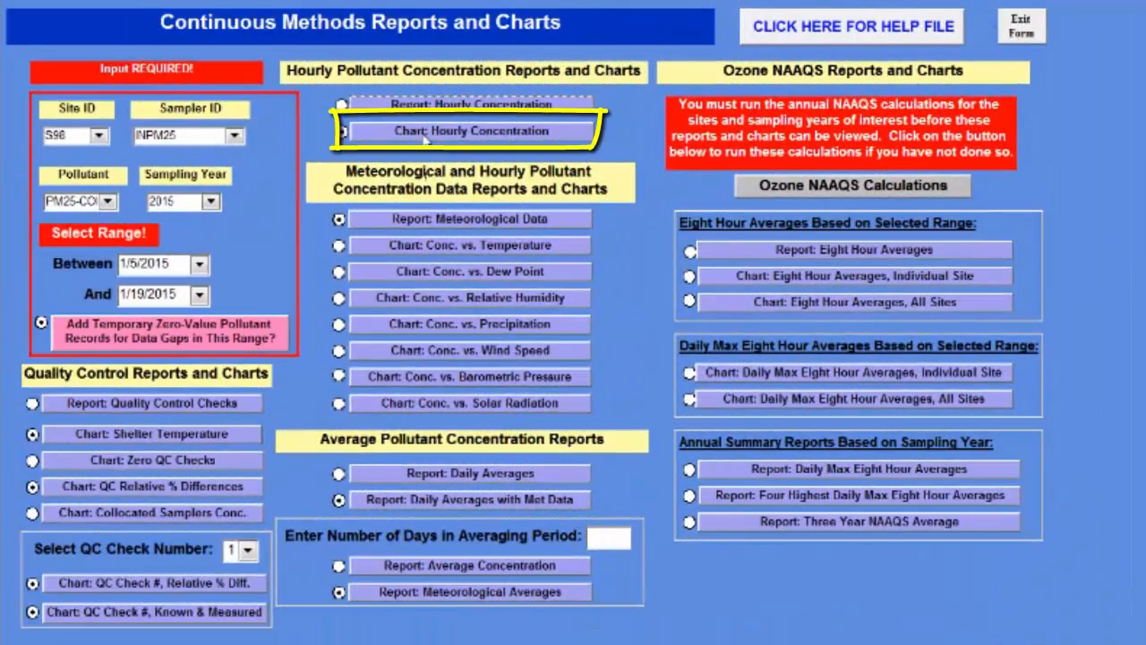
View the hourly concentration chart, then close its preview and exit the reports and charts form
left_click(426, 138)
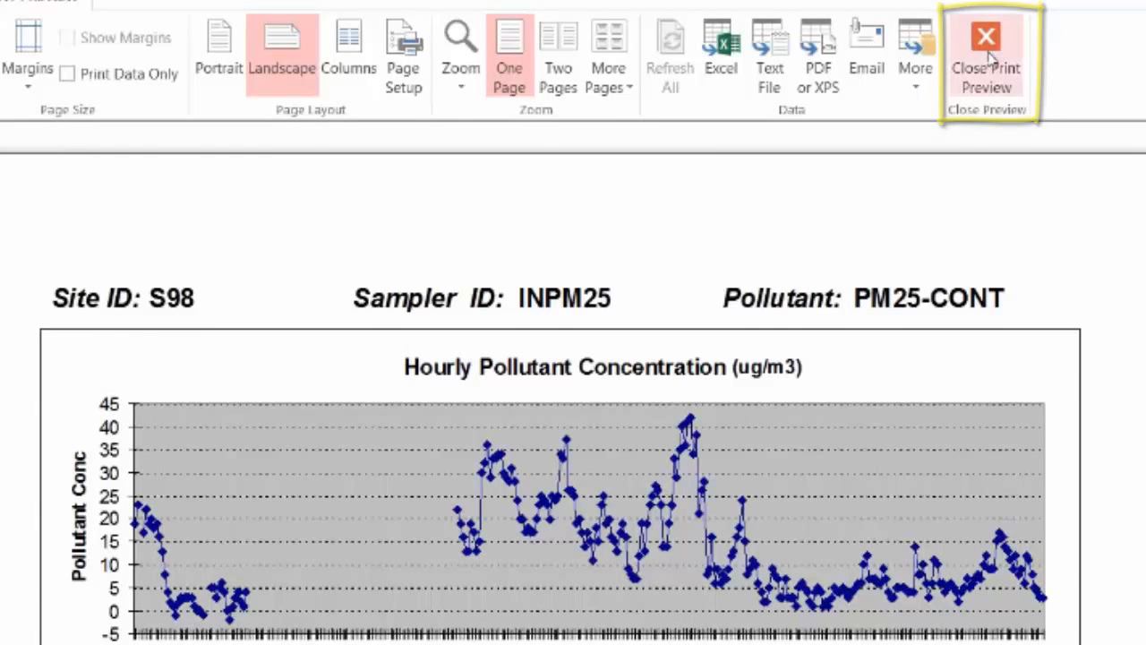
left_click(987, 55)
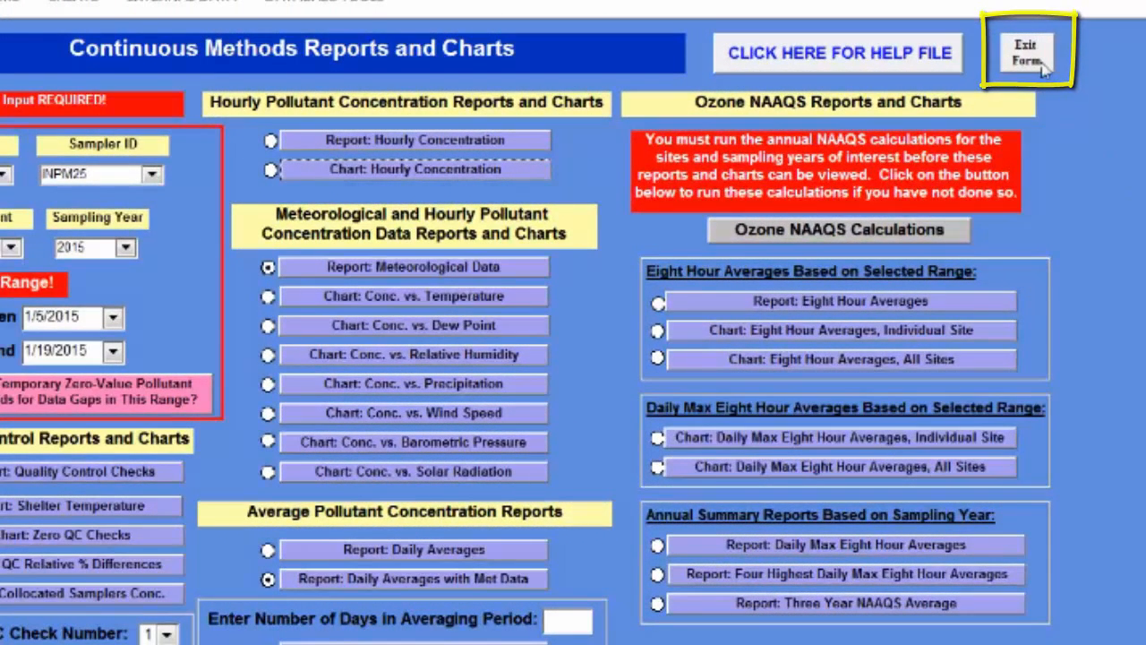
left_click(1027, 54)
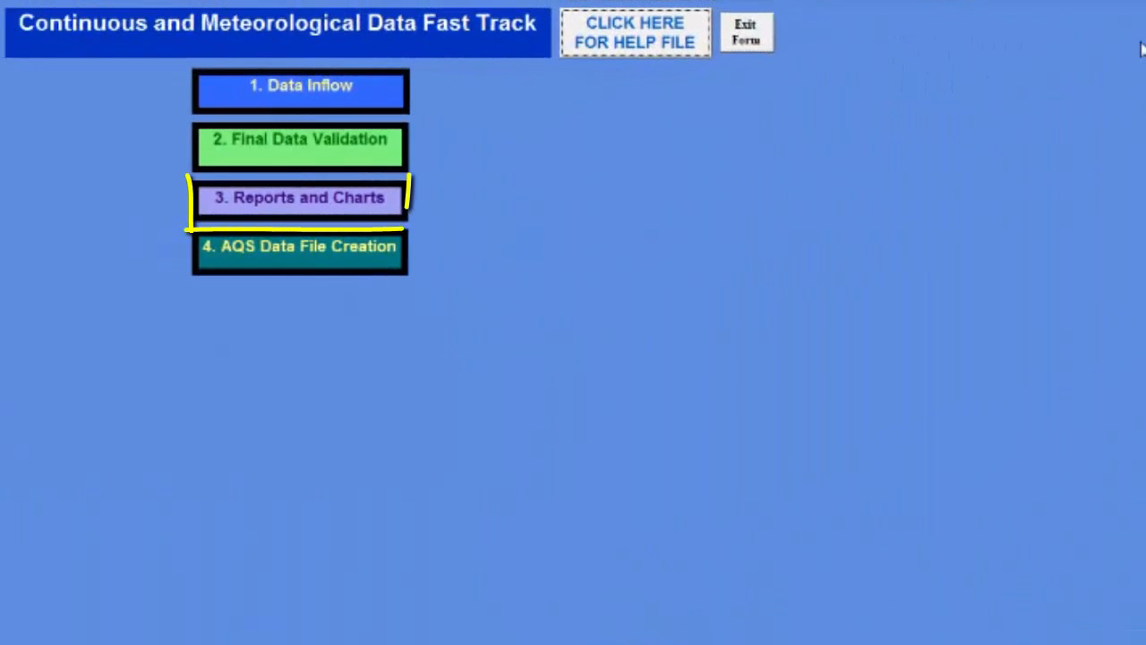
Reopen the reports and charts form and select site S98, sampler INPM25, pollutant PM25-CONT and sampling year 2015
left_click(375, 209)
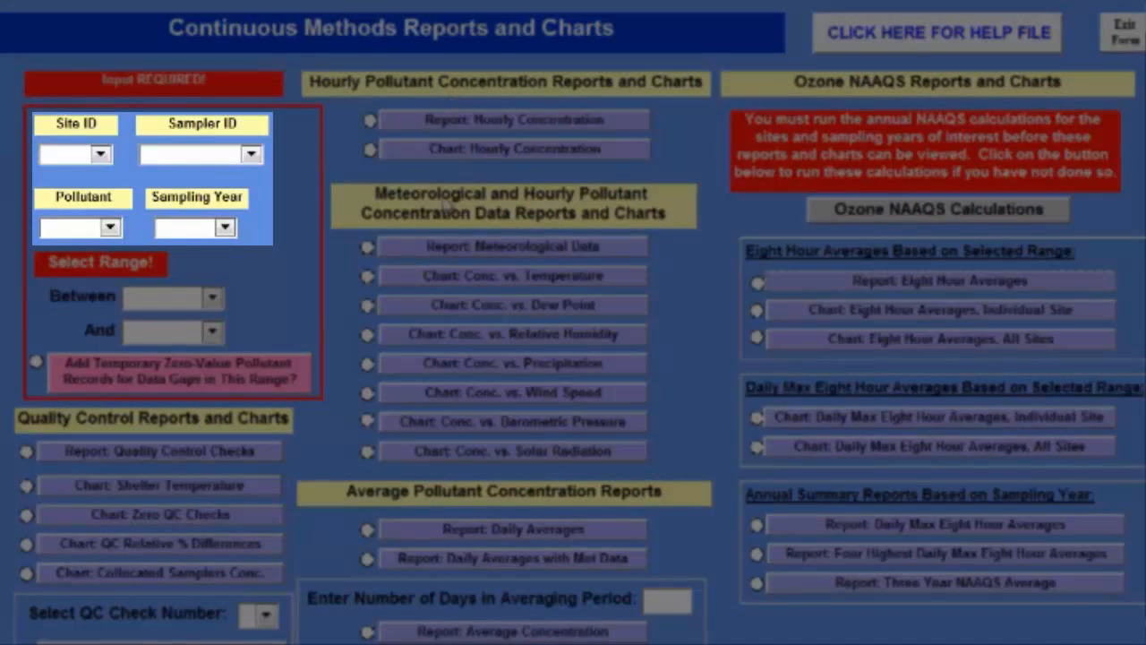
left_click(102, 156)
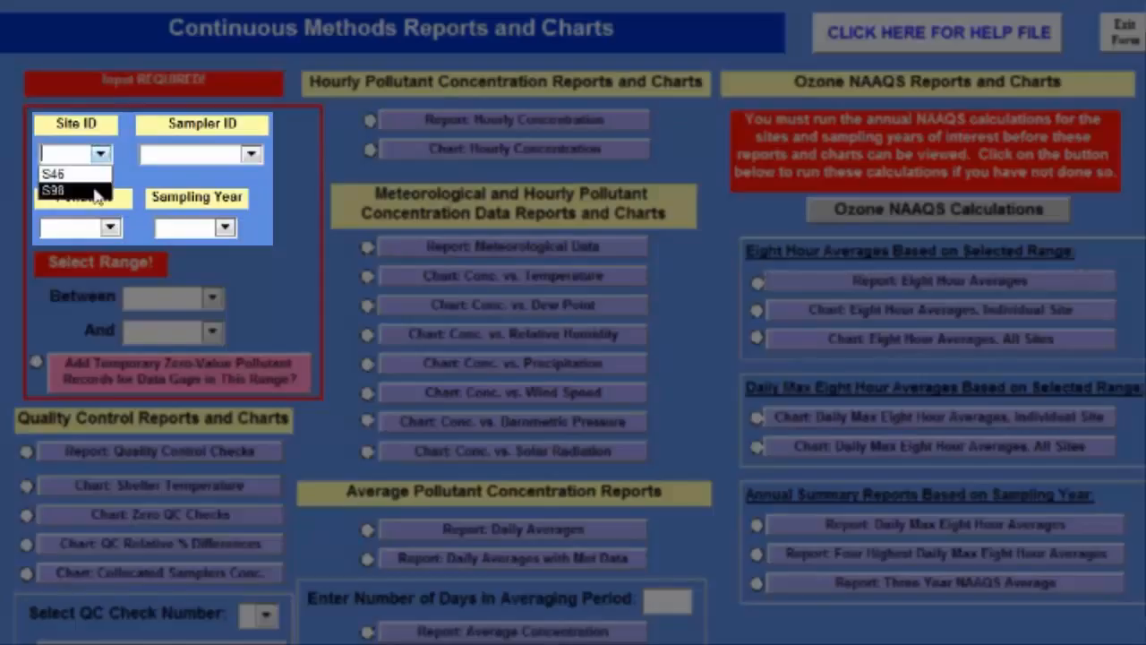
left_click(90, 191)
left_click(250, 154)
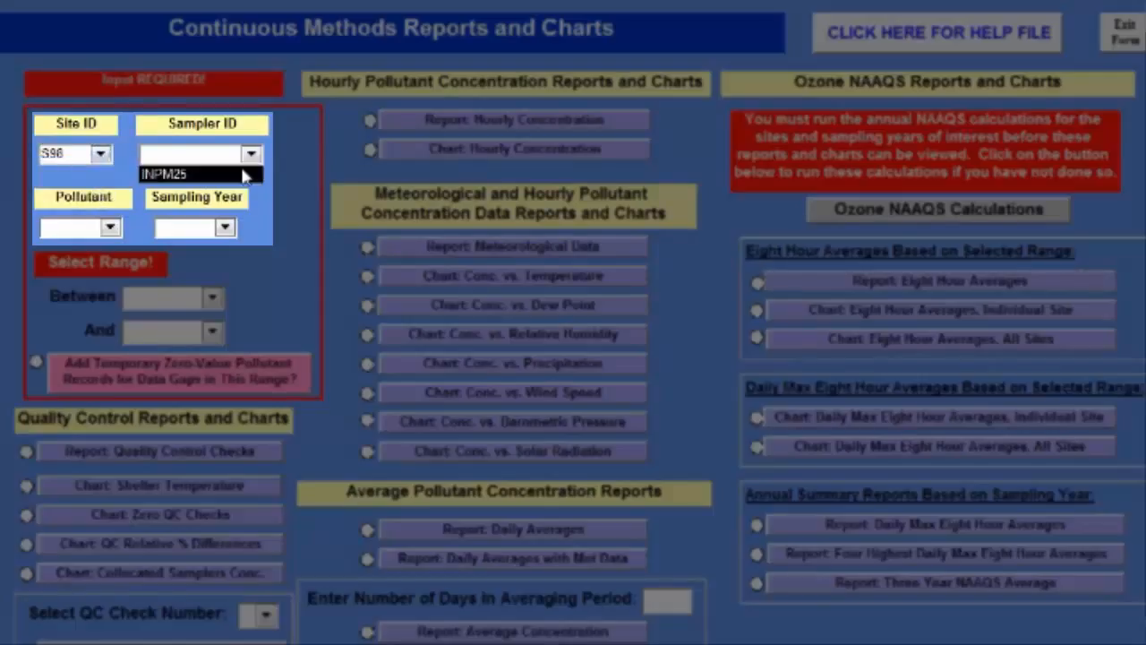
left_click(244, 175)
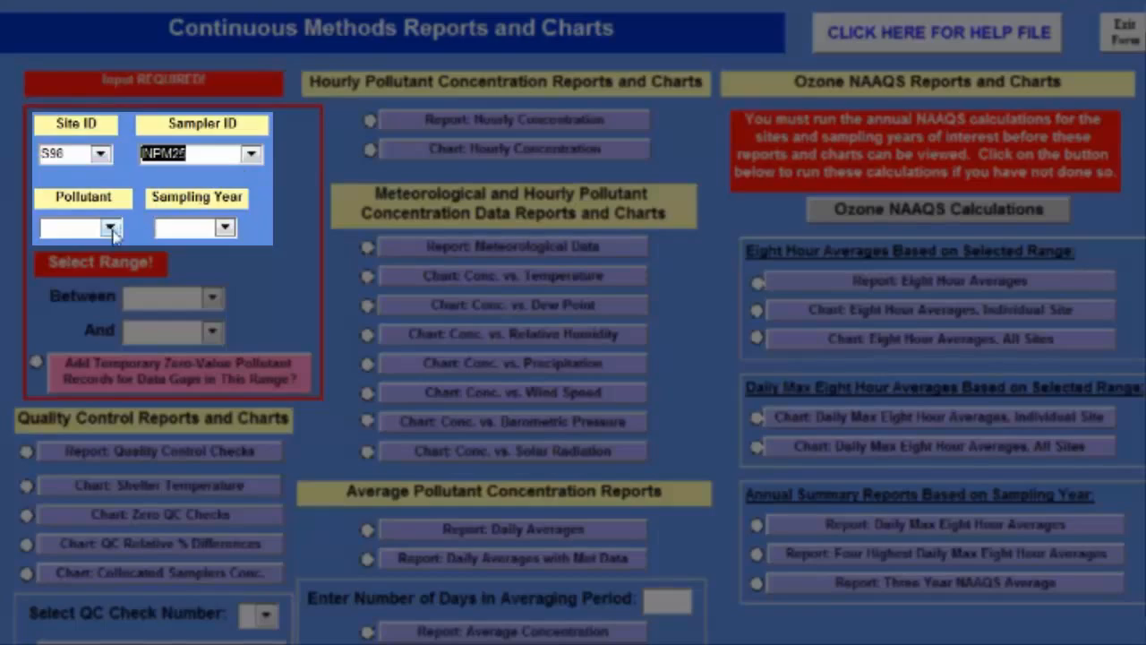
left_click(110, 229)
left_click(99, 247)
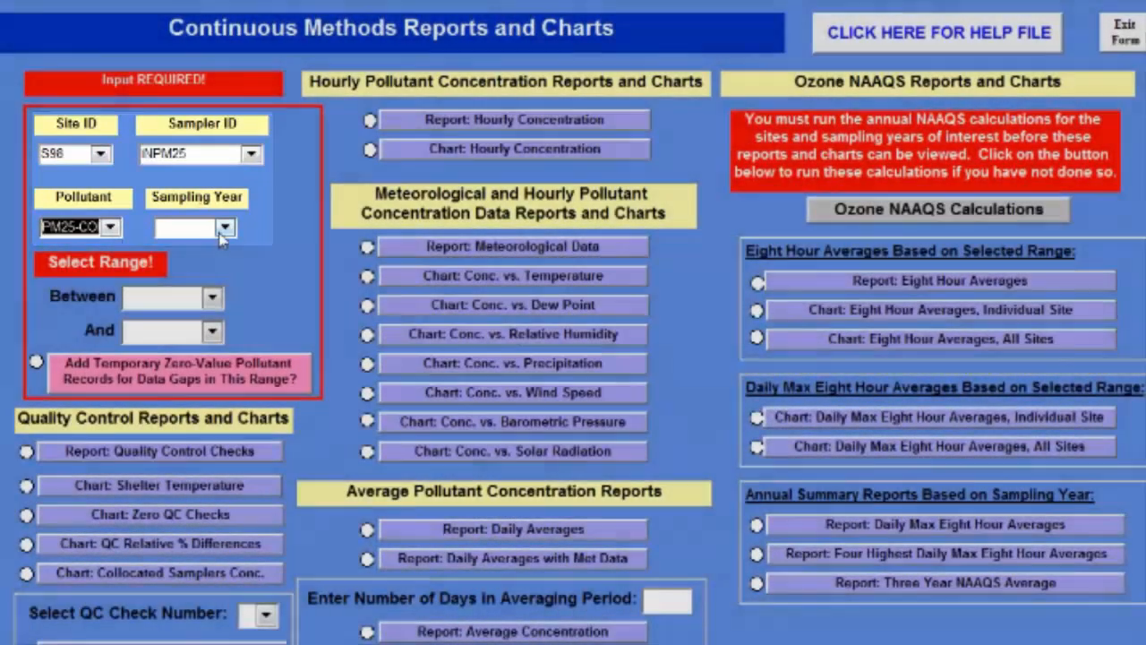
left_click(225, 228)
left_click(213, 266)
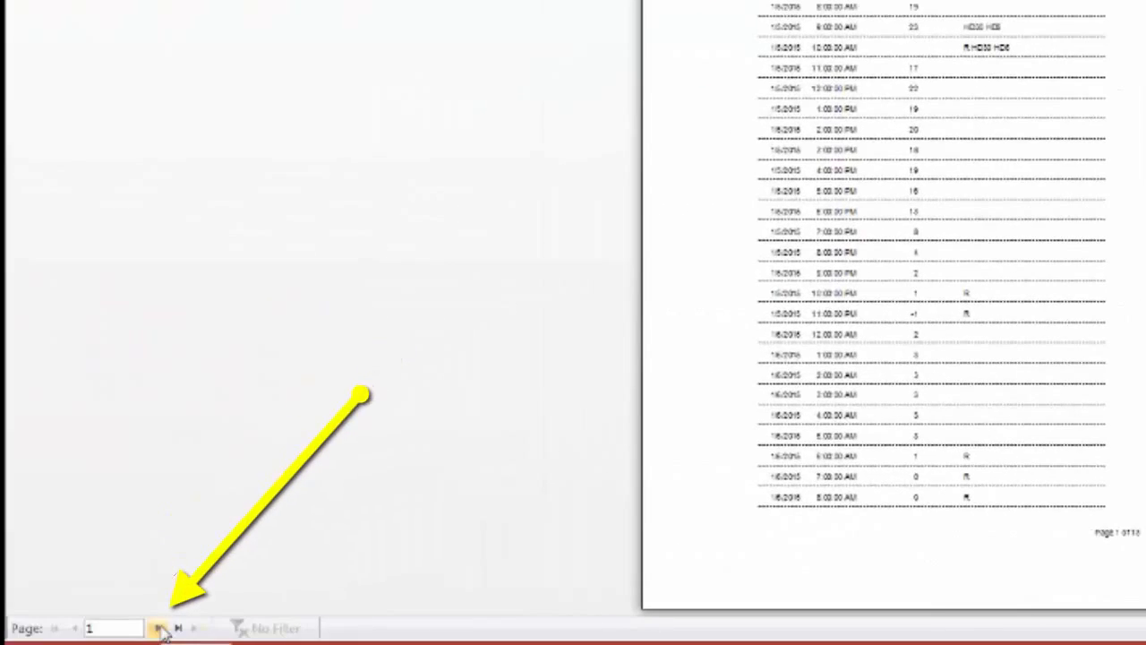
Advance the hourly concentration report to its next page
left_click(161, 632)
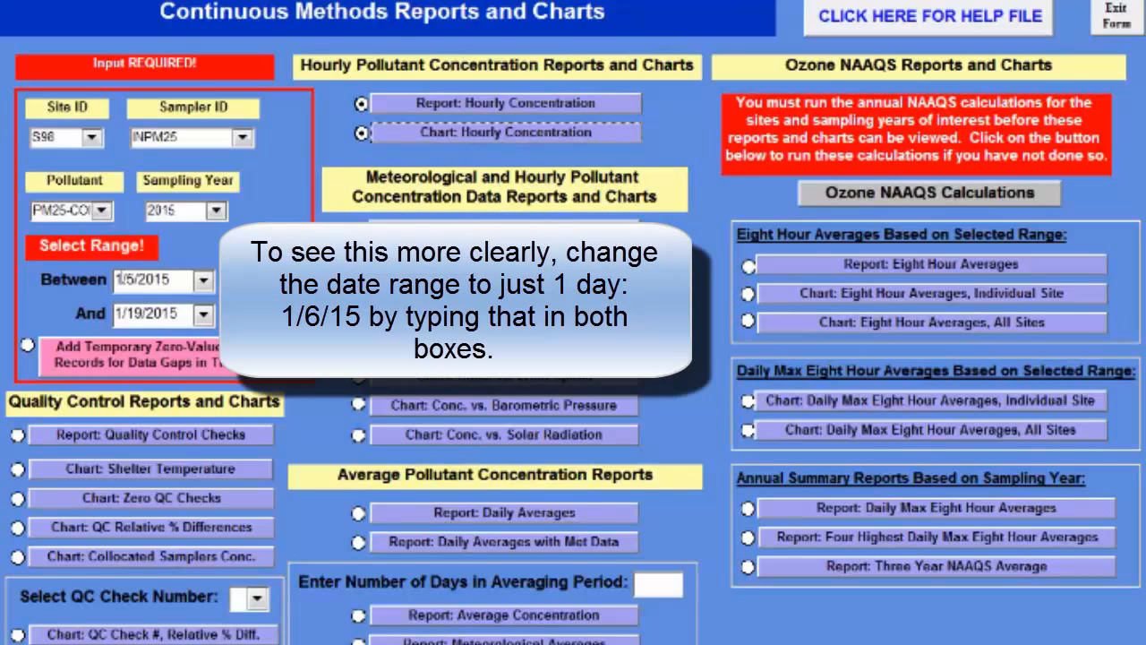
Limit the date range to a single day by setting both the start and end dates to 1/6/2015
left_click(203, 281)
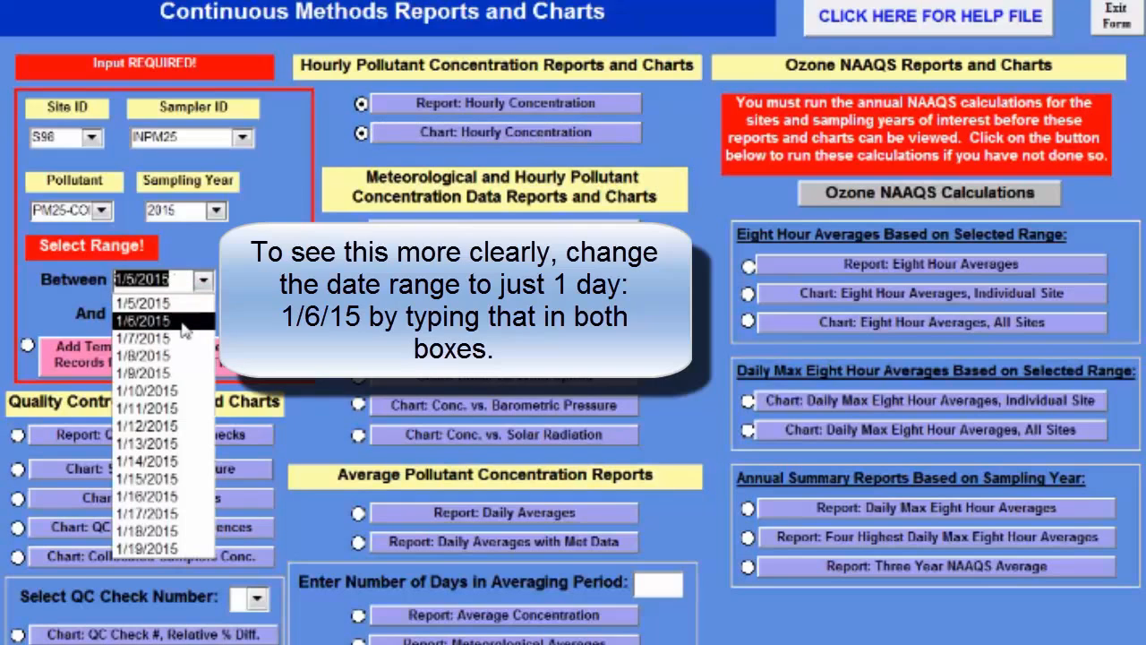
left_click(182, 321)
left_click(202, 316)
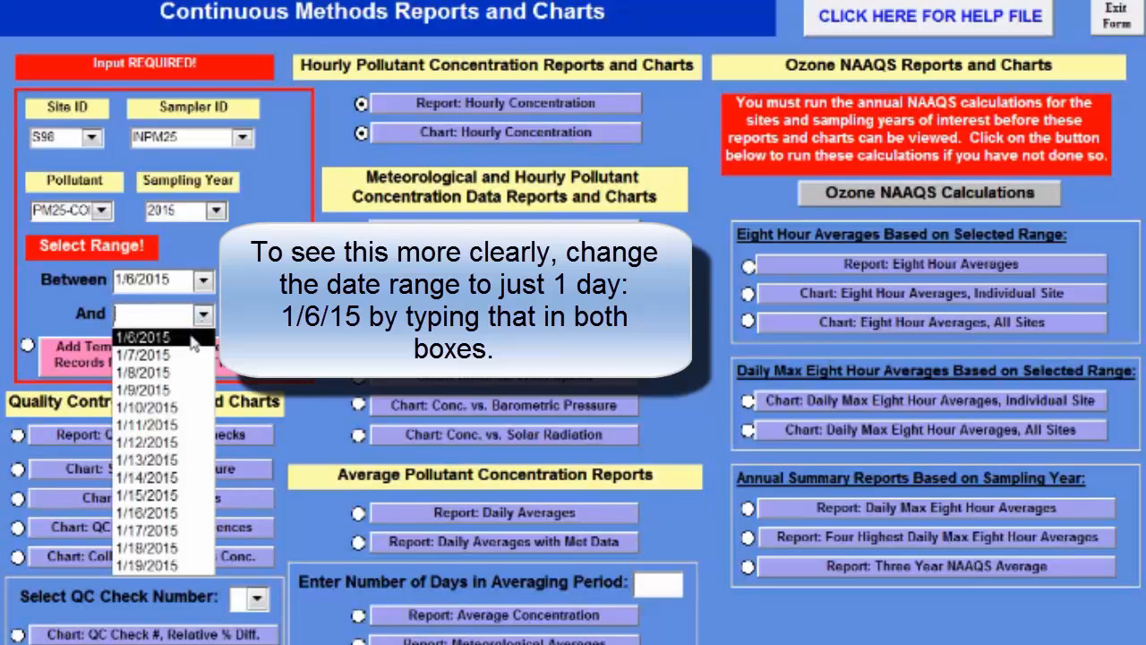
left_click(191, 339)
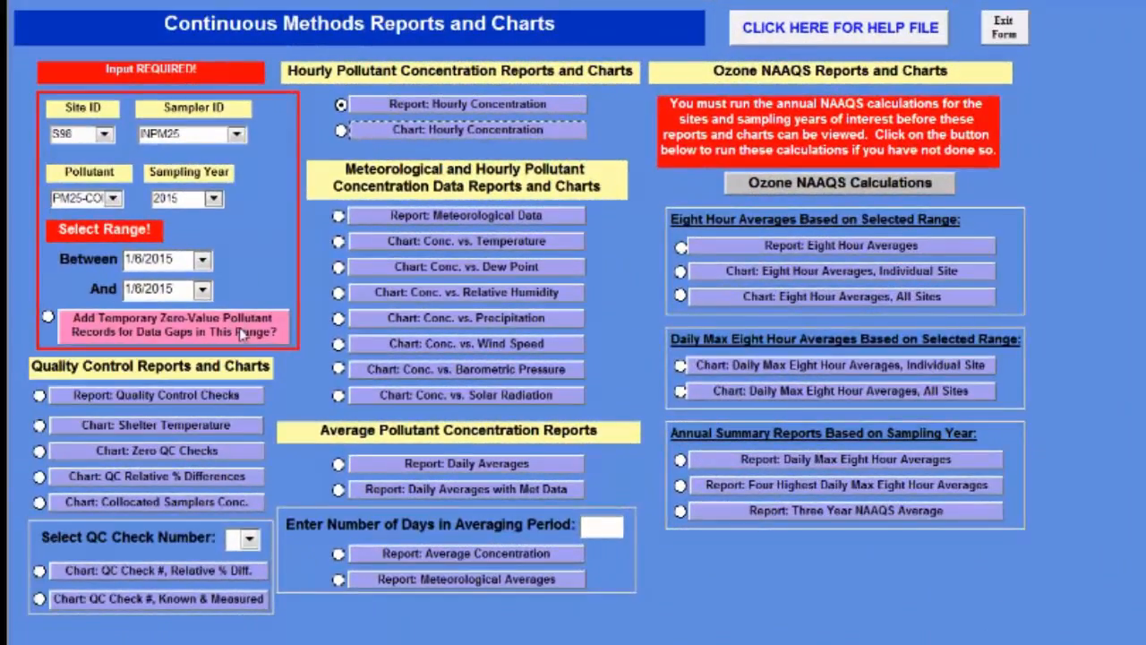
Add temporary zero-value pollutant records for the data gaps on 1/6/2015
left_click(172, 334)
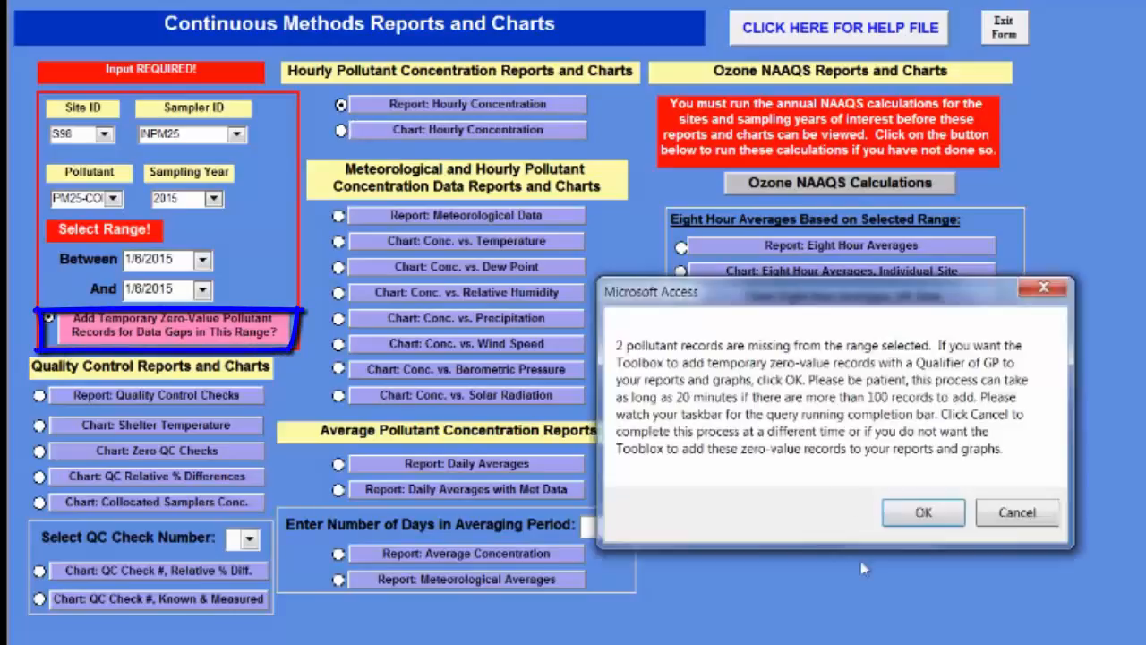
left_click(903, 524)
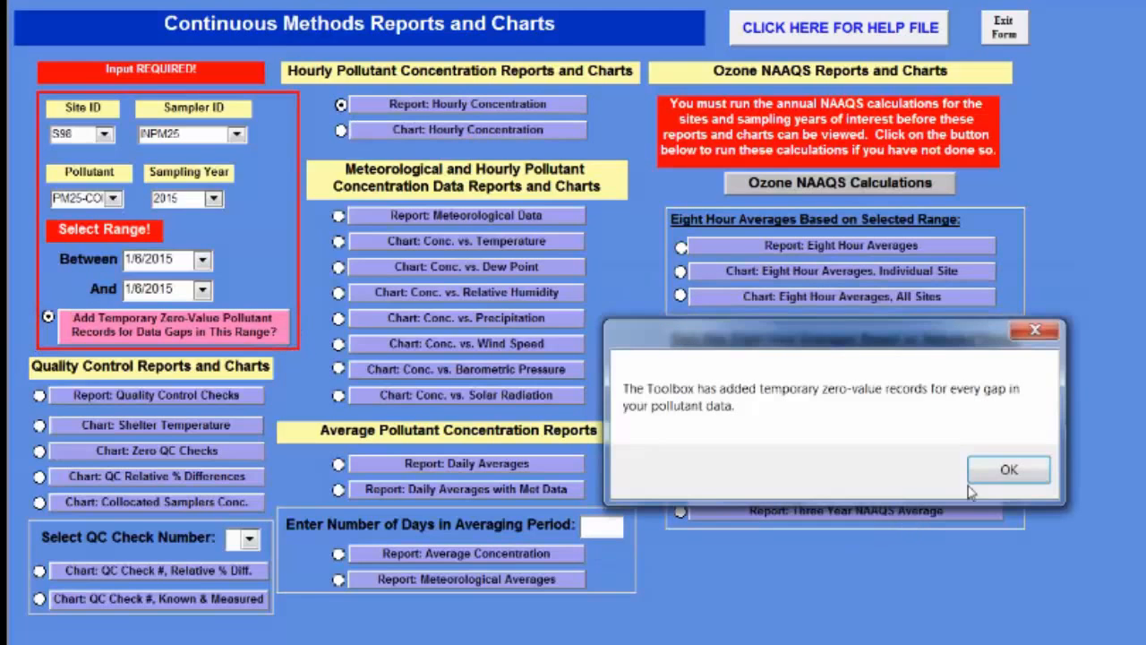
left_click(1009, 479)
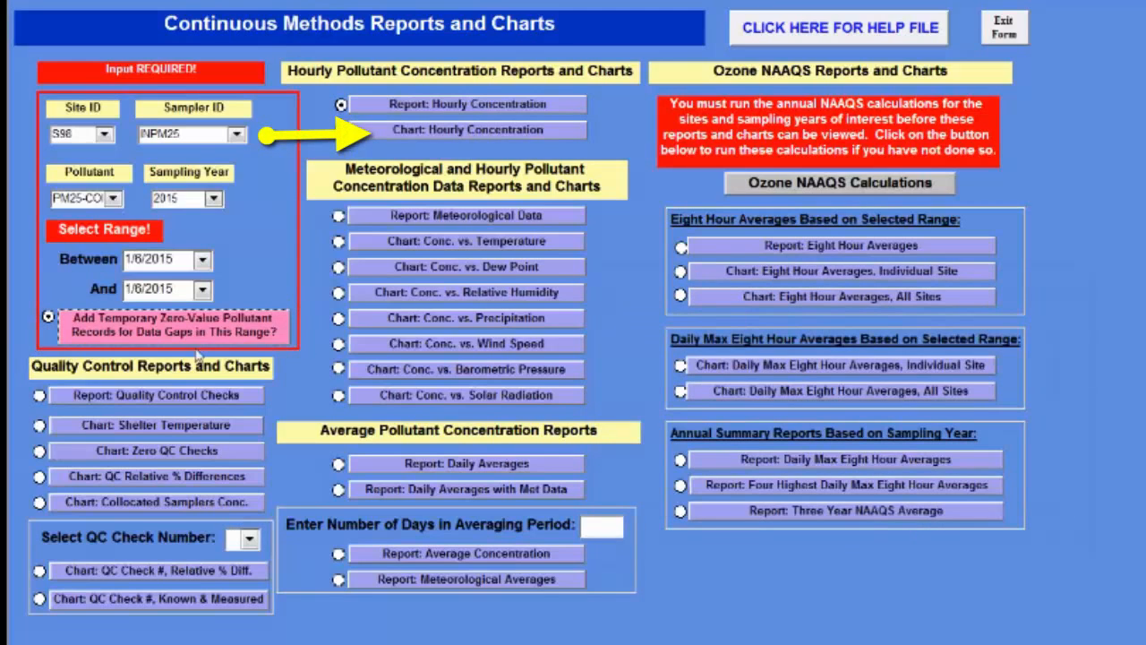
View the hourly concentration chart for 1/6/2015, then exit the reports form and the Fast Track form
left_click(391, 130)
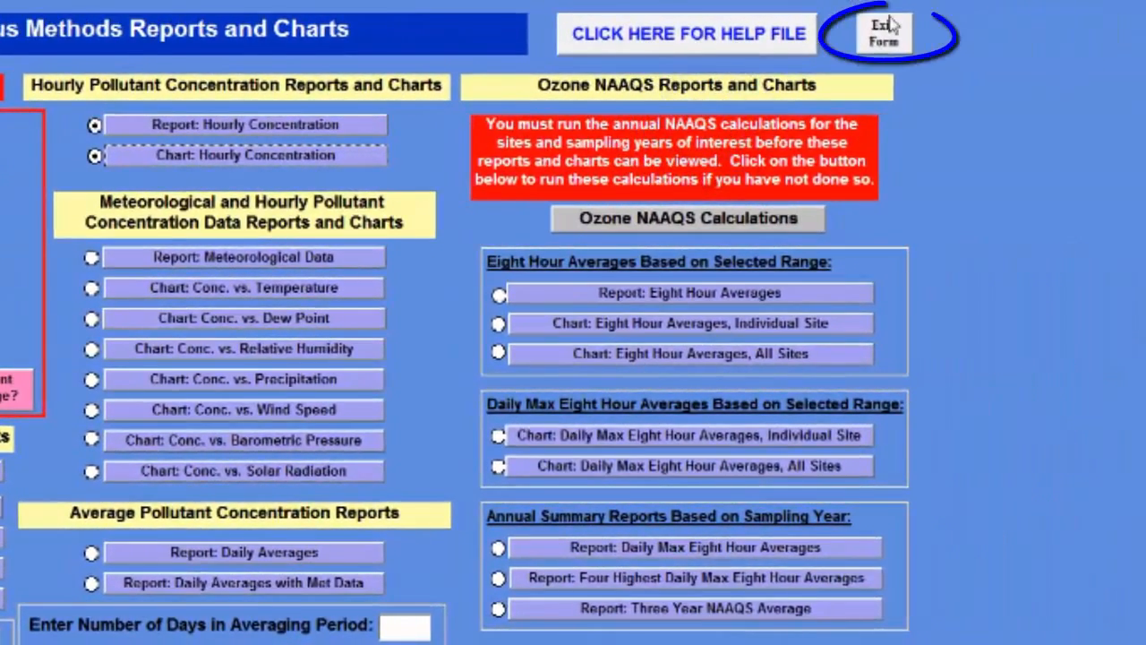
left_click(891, 27)
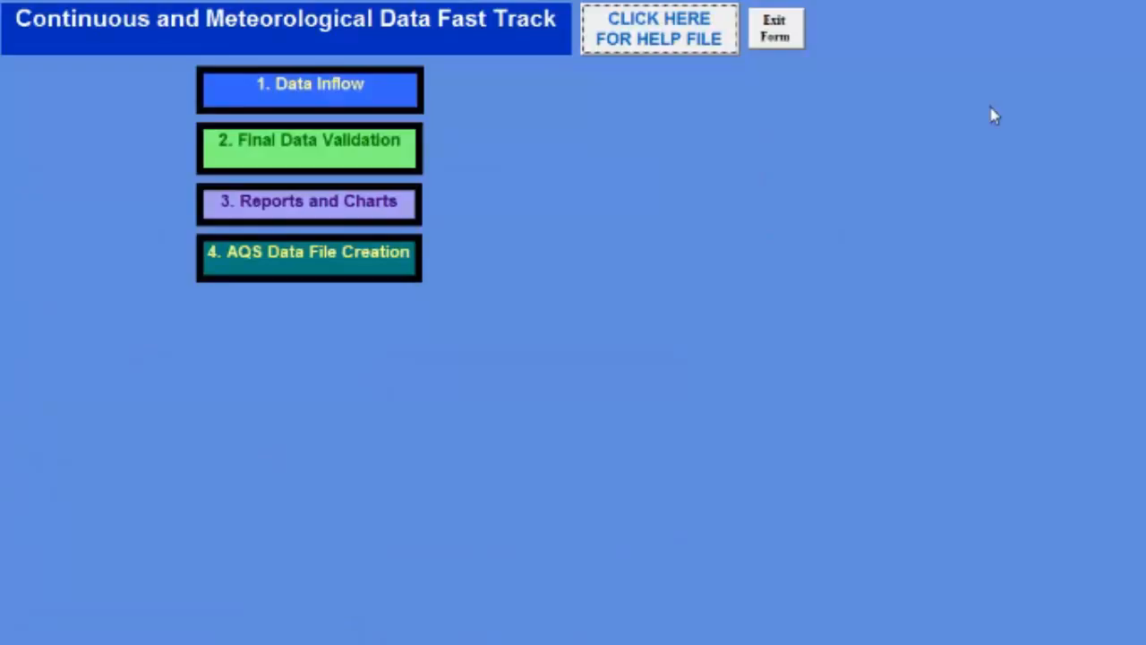
left_click(775, 34)
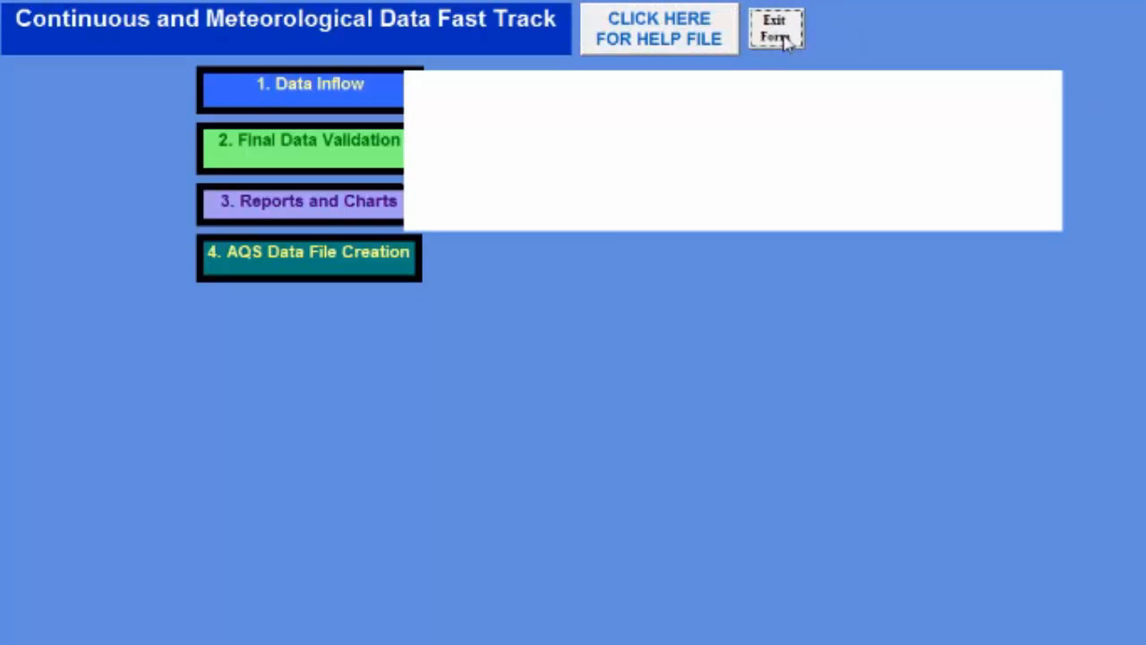